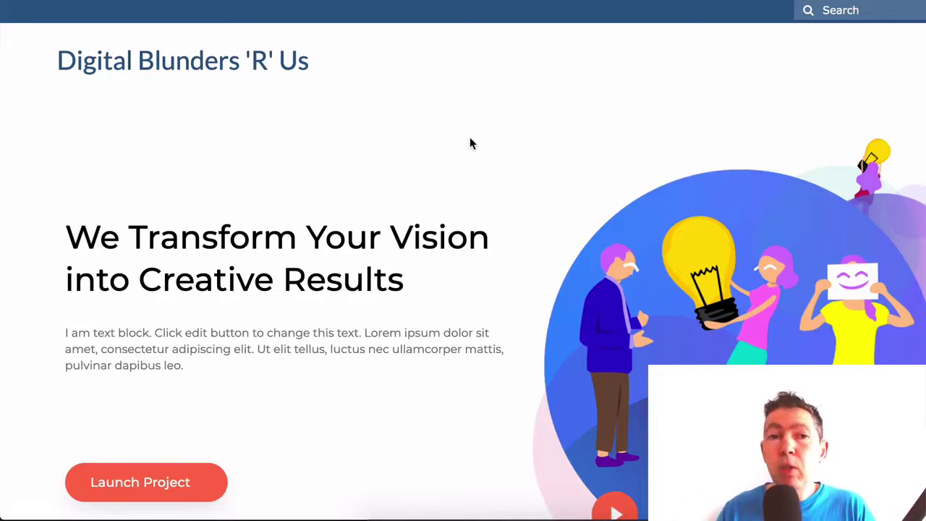
# View the Digital Blunders 'R' Us front-end home page with the admin bar site menu
pyautogui.moveTo(94, 7)
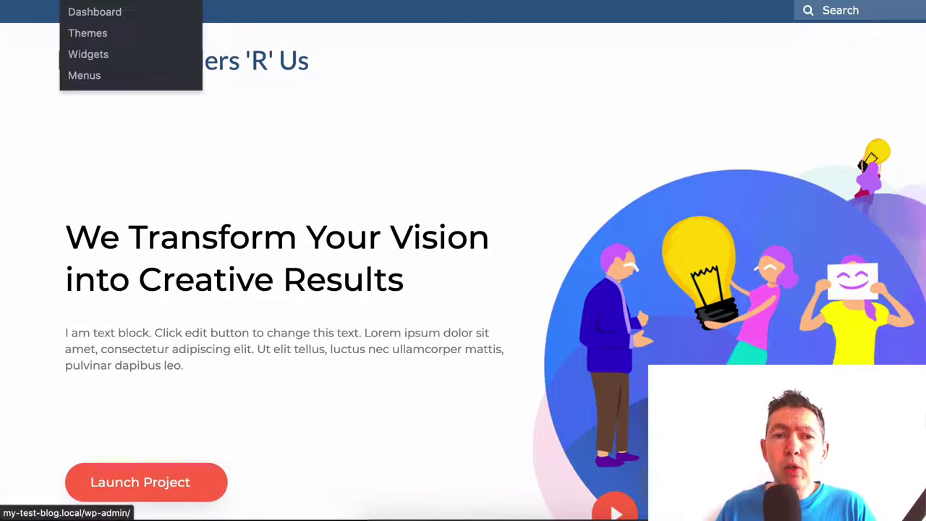
# From the dashboard, open Elementor's System Info and highlight the PHP Version 7.3.5
pyautogui.click(96, 16)
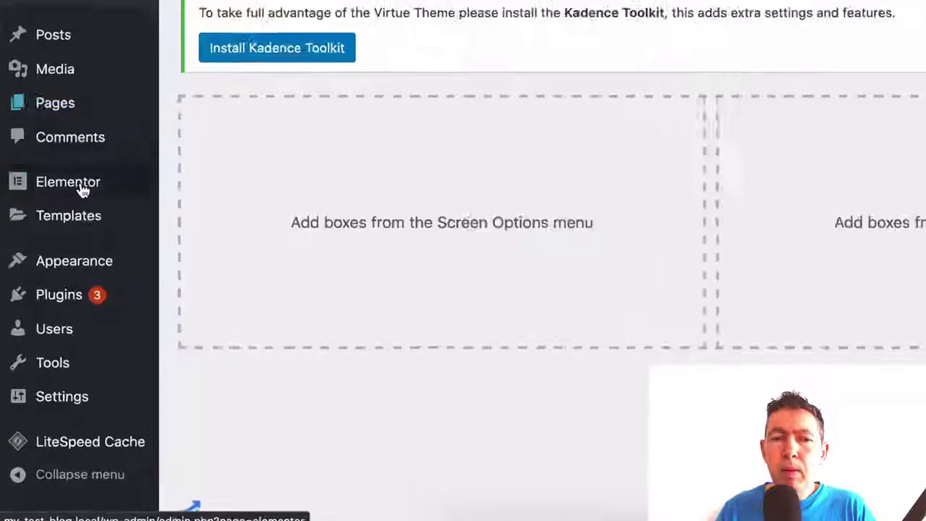
pyautogui.moveTo(83, 233)
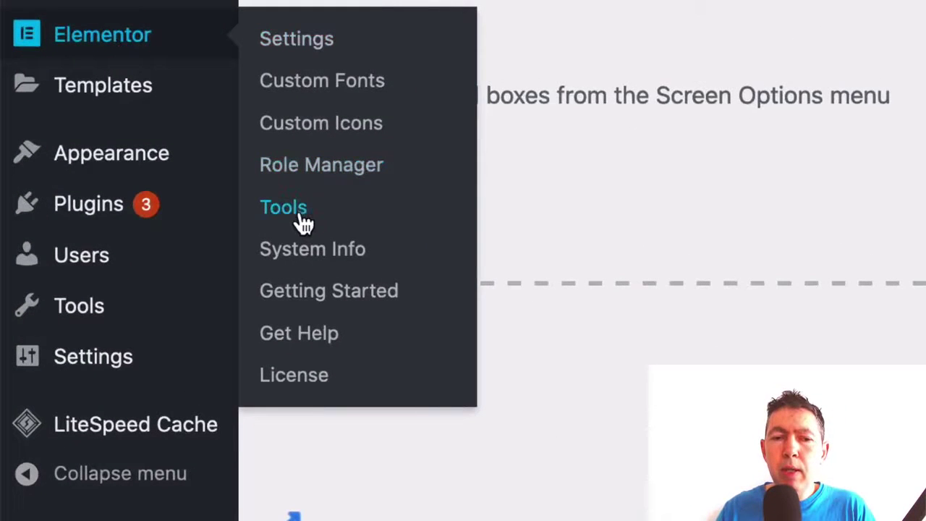
pyautogui.click(307, 249)
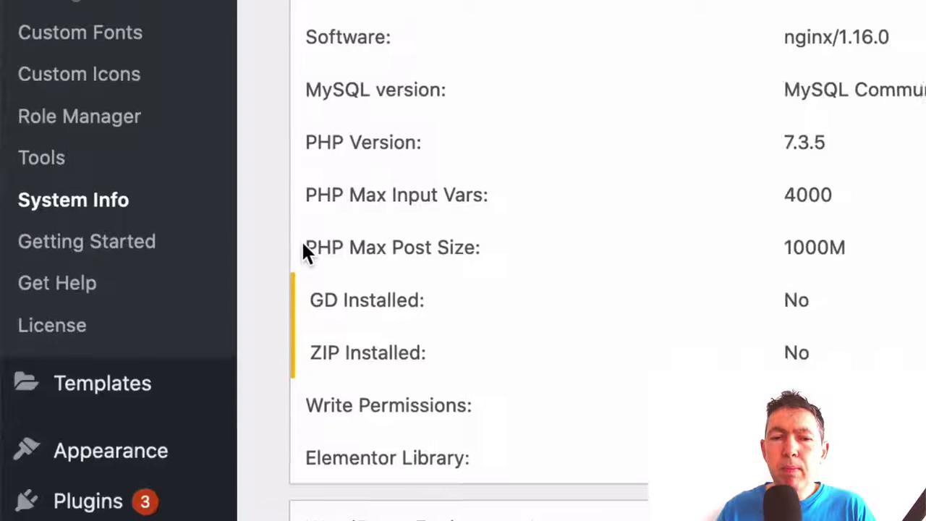
pyautogui.moveTo(760, 217); pyautogui.dragTo(721, 215)
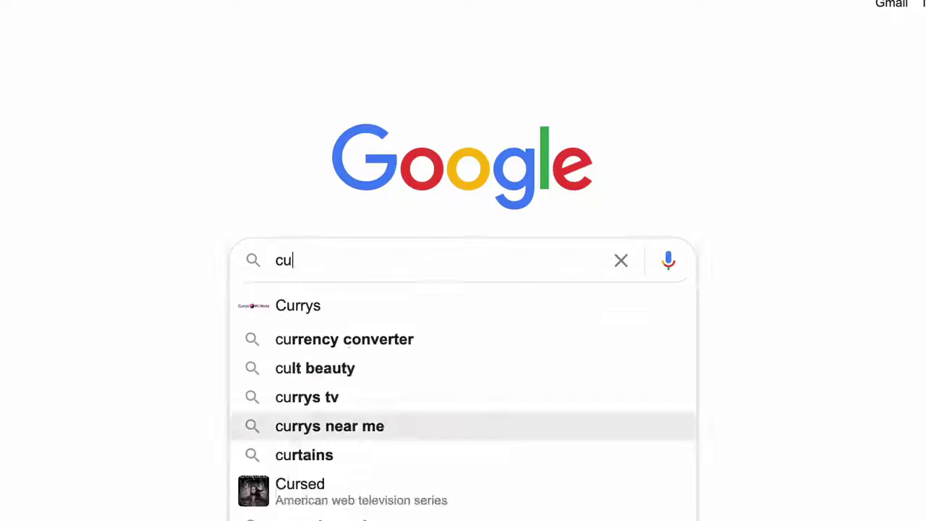
# Search Google for 'current version of php' to compare against 7.3.5
pyautogui.write('rrent version of php')
pyautogui.press('Return')
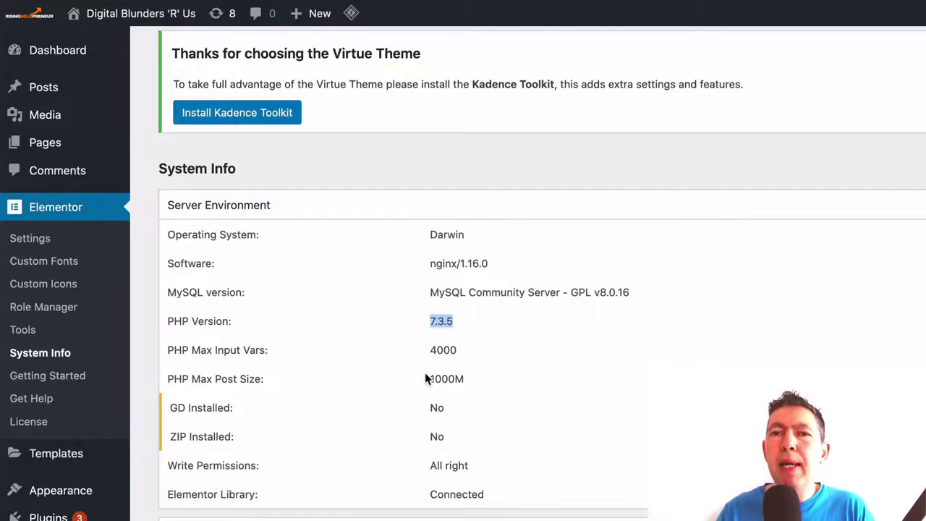
# Scroll to WordPress Environment and highlight the Memory limit row showing 256M
pyautogui.scroll(-10, 424, 372)
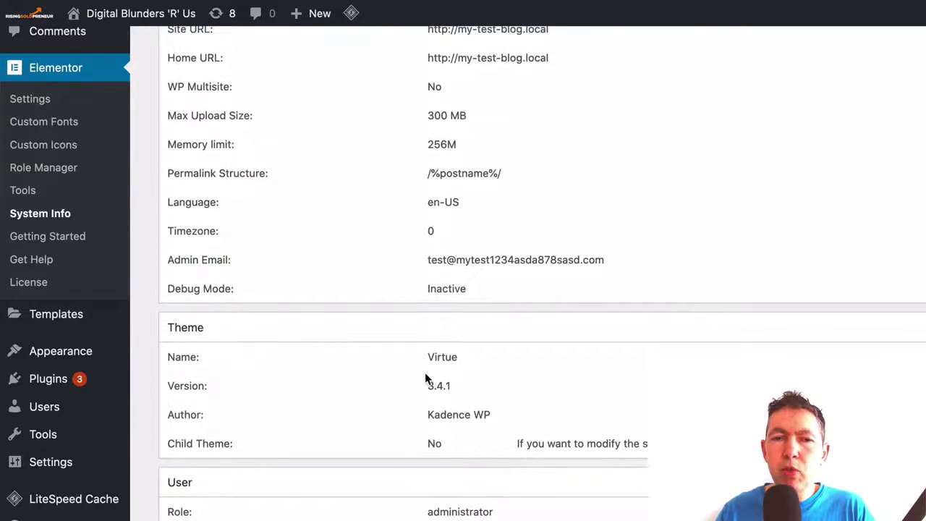
pyautogui.moveTo(477, 152); pyautogui.dragTo(285, 153)
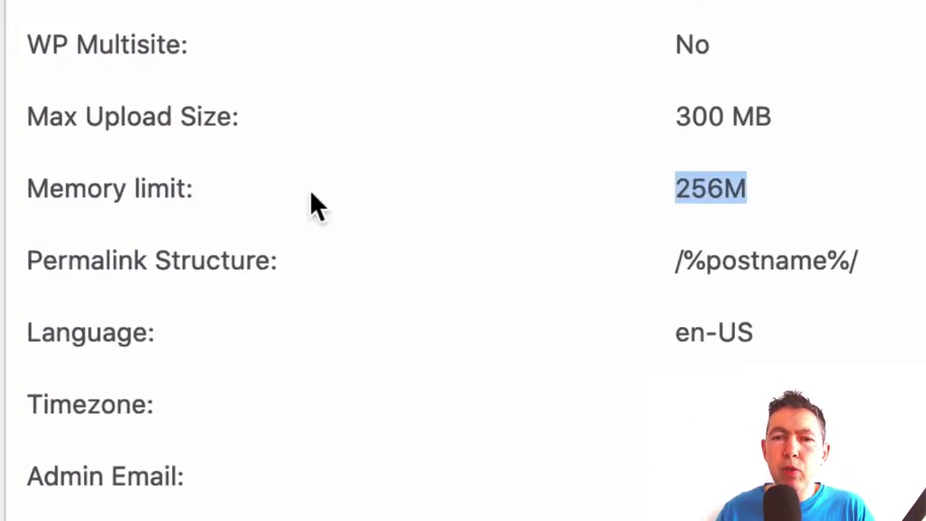
pyautogui.moveTo(312, 194); pyautogui.dragTo(35, 178)
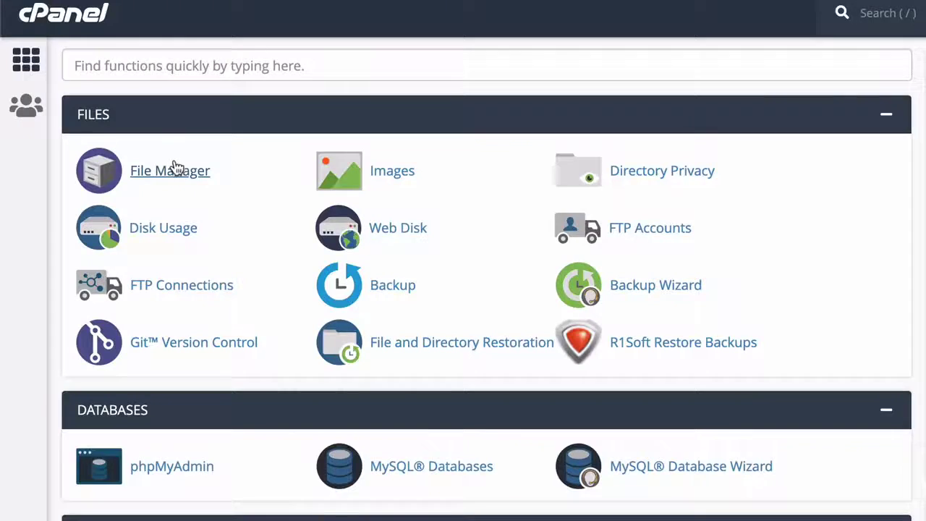
pyautogui.click(176, 169)
# Open the public_html folder and select the wp-config.php file
pyautogui.click(94, 450)
pyautogui.scroll(-6, 556, 418)
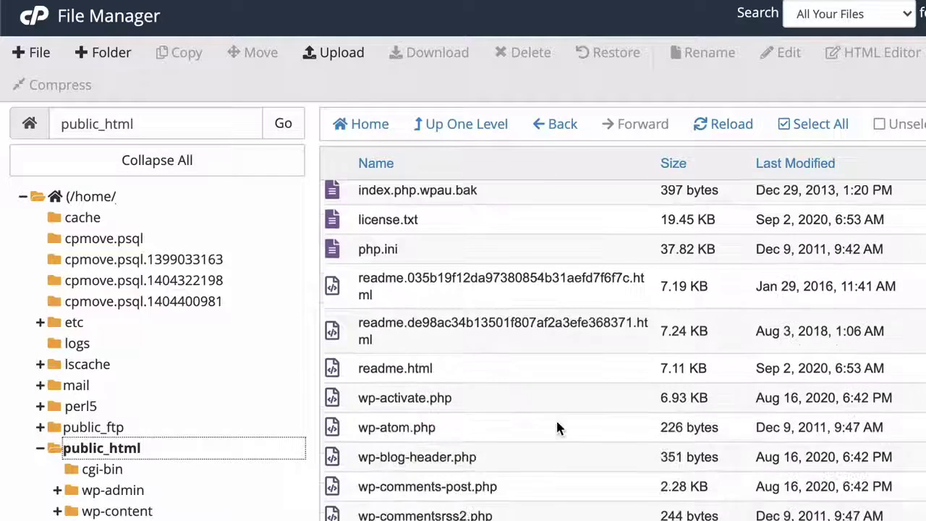
pyautogui.click(449, 443)
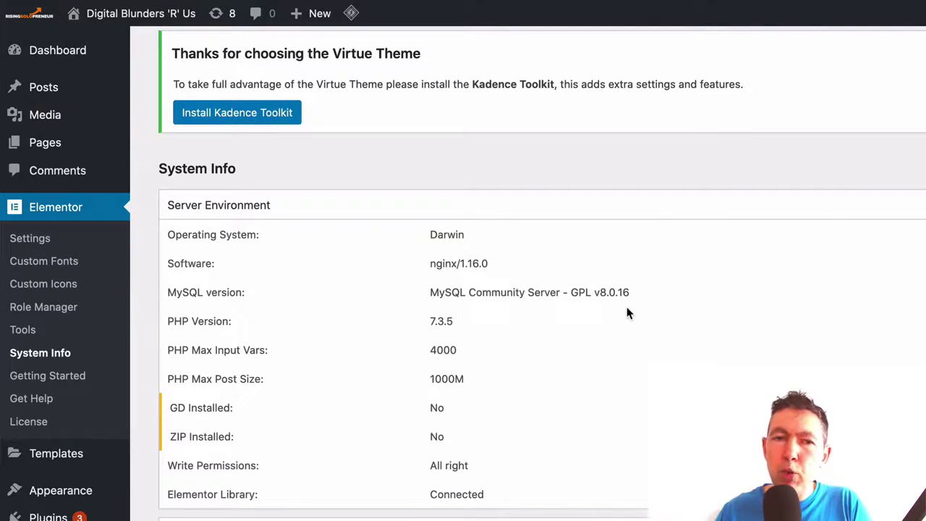
# Scroll the System Info page and go to Plugins > Installed Plugins
pyautogui.scroll(-3, 627, 312)
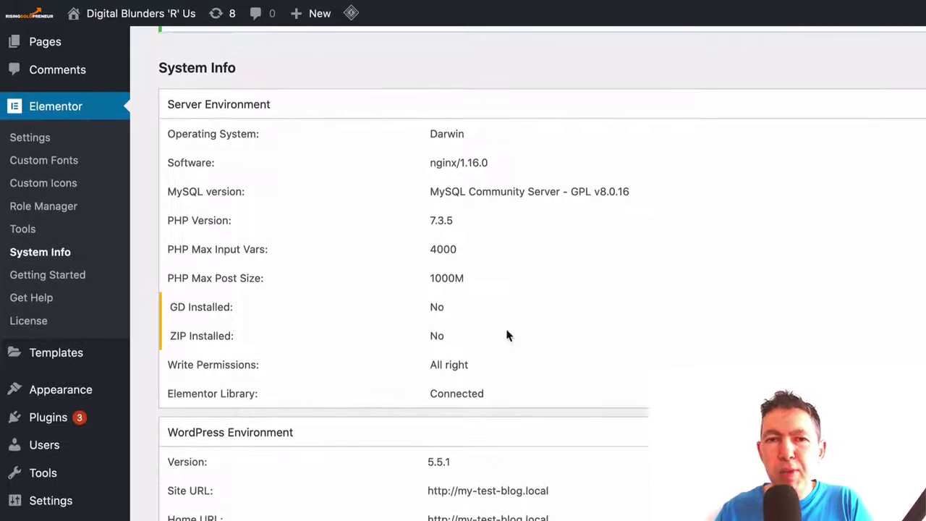
pyautogui.moveTo(61, 421)
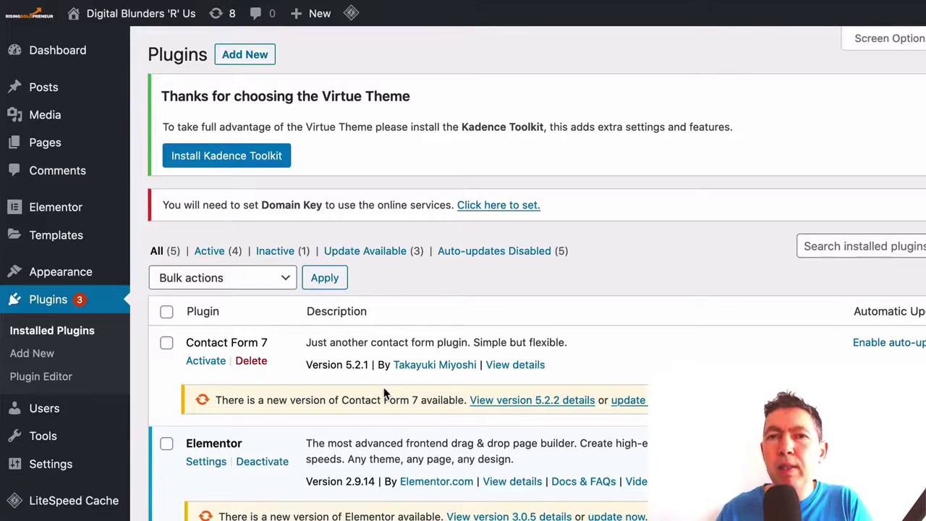
pyautogui.scroll(-10, 383, 393)
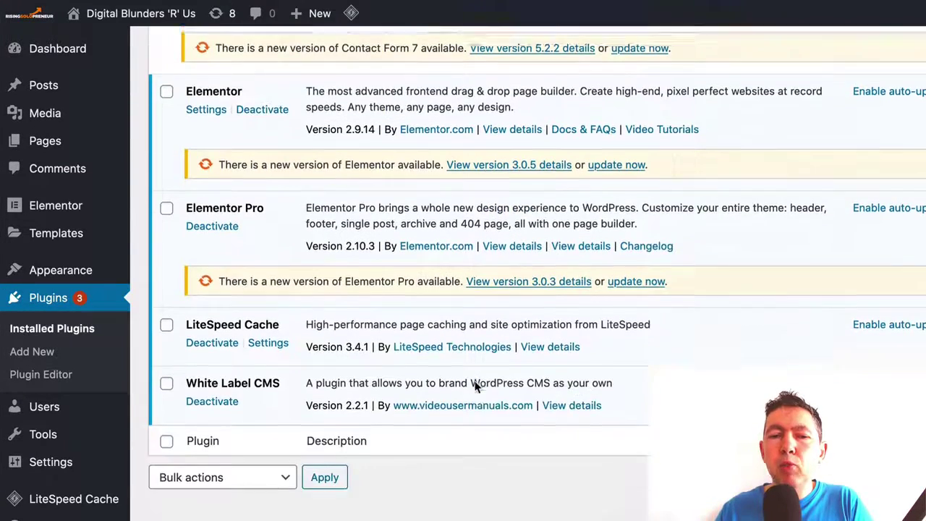
pyautogui.scroll(8, 476, 387)
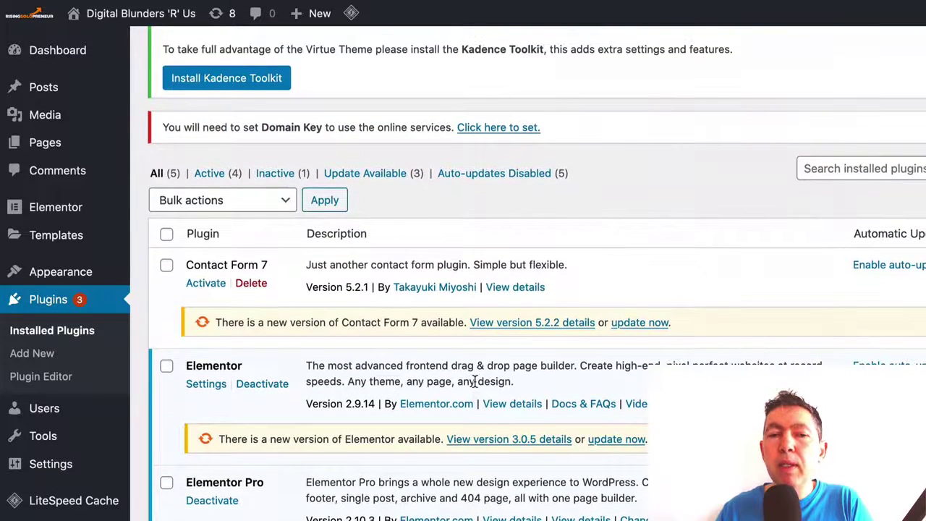
pyautogui.scroll(1, 475, 385)
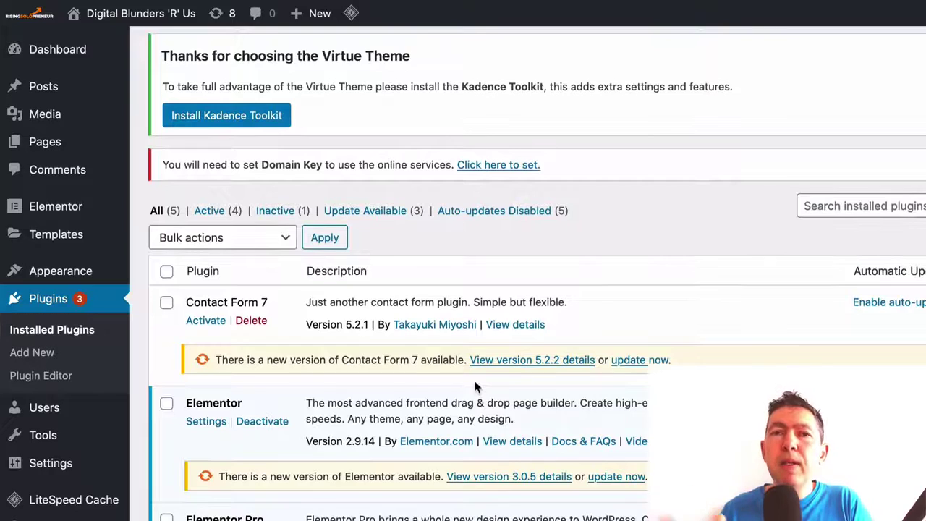
pyautogui.scroll(-2, 476, 387)
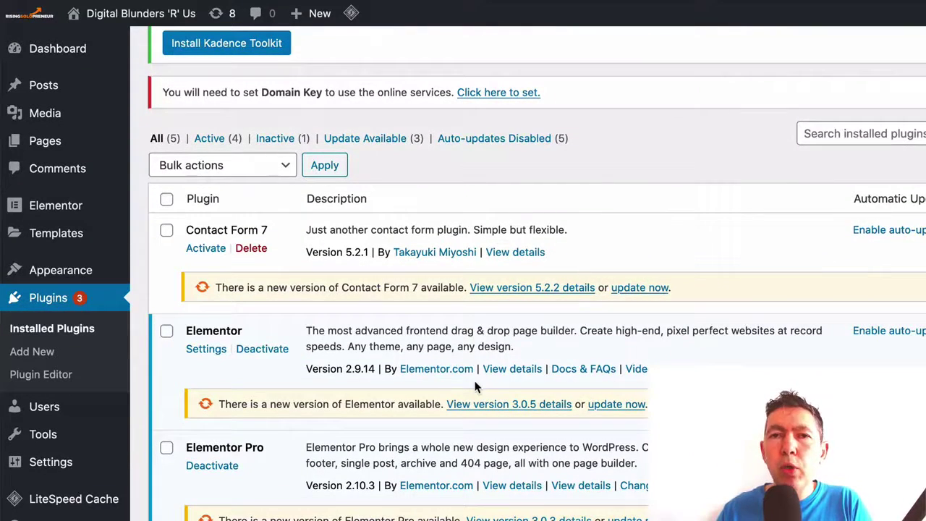
pyautogui.scroll(-6, 531, 374)
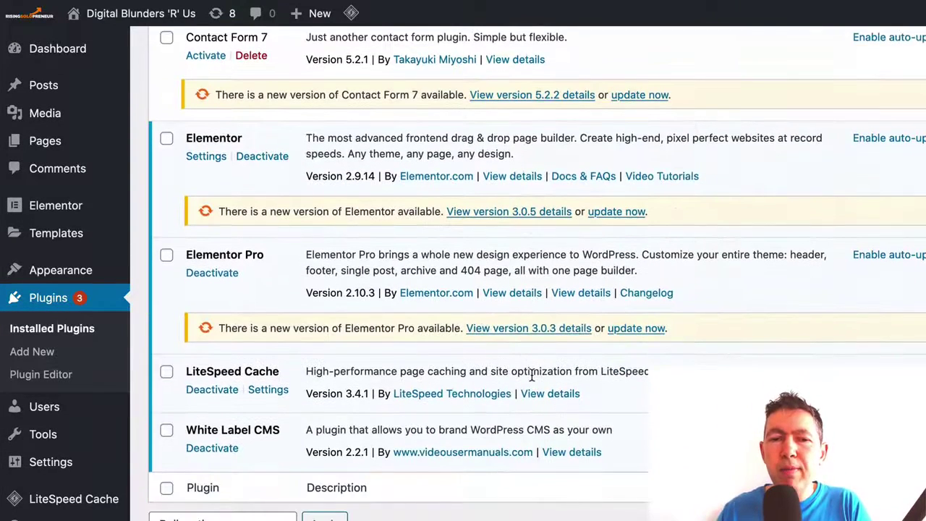
pyautogui.scroll(4, 531, 374)
pyautogui.scroll(3, 531, 374)
pyautogui.scroll(-5, 531, 374)
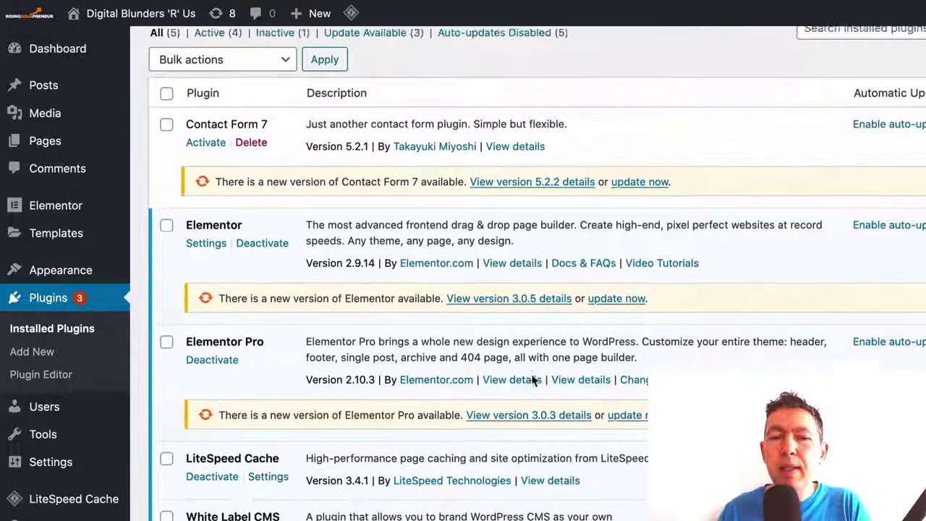
pyautogui.scroll(3, 531, 374)
pyautogui.scroll(2, 532, 381)
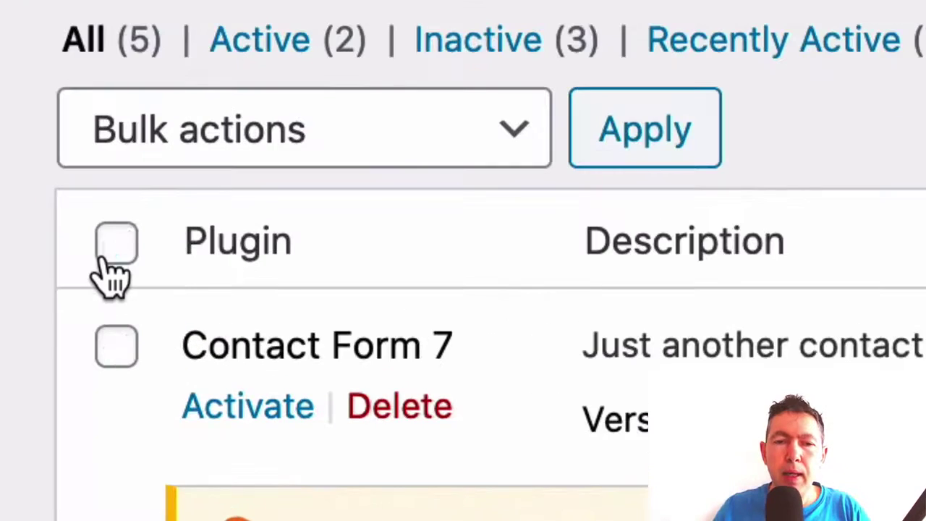
# Bulk-deactivate all plugins except Elementor and Elementor Pro
pyautogui.click(116, 242)
pyautogui.click(99, 399)
pyautogui.scroll(-1, 105, 419)
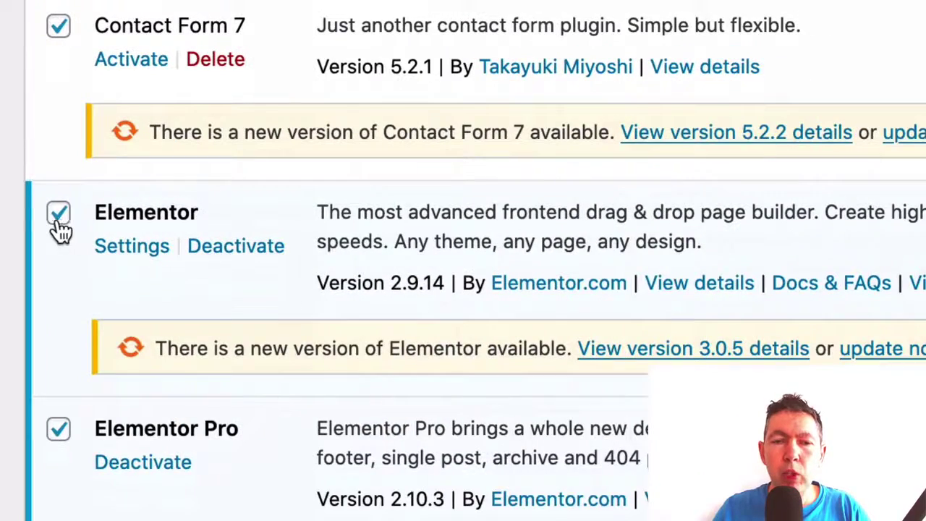
pyautogui.click(59, 390)
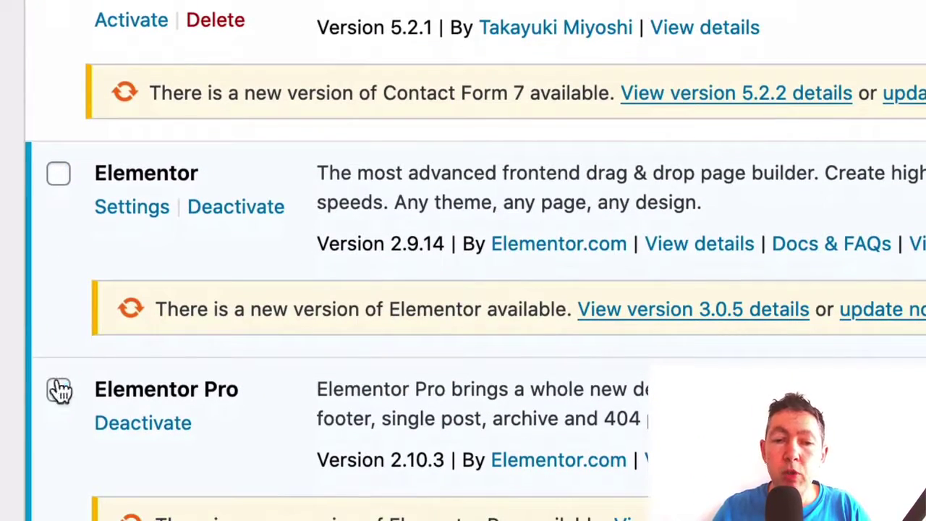
pyautogui.scroll(5, 361, 378)
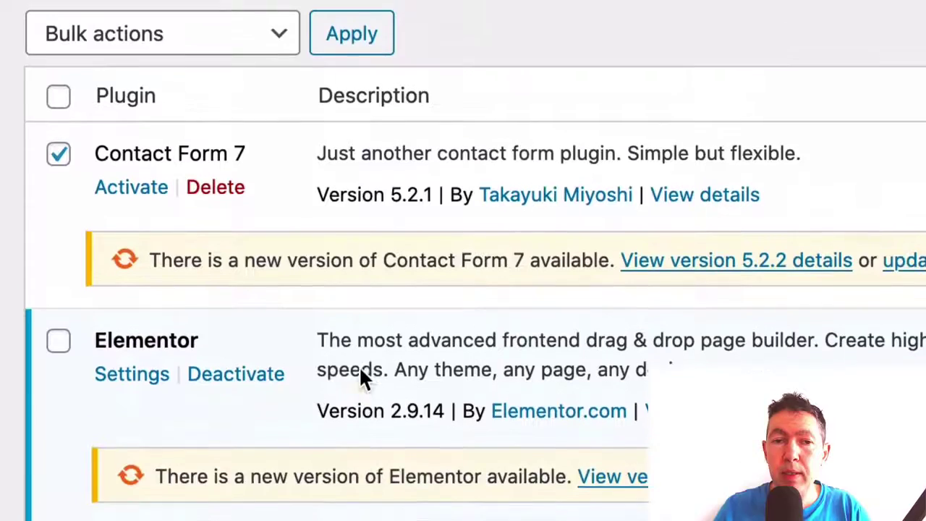
pyautogui.click(280, 38)
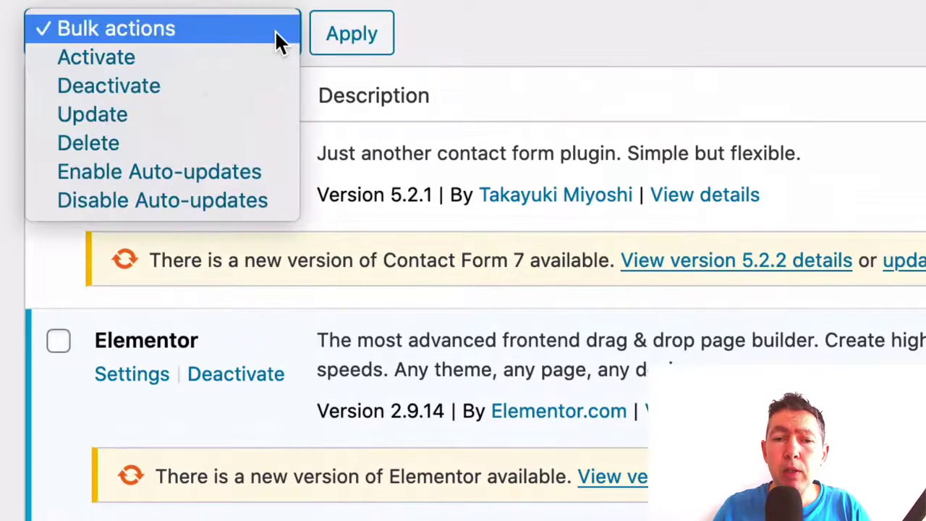
pyautogui.click(196, 85)
pyautogui.click(365, 42)
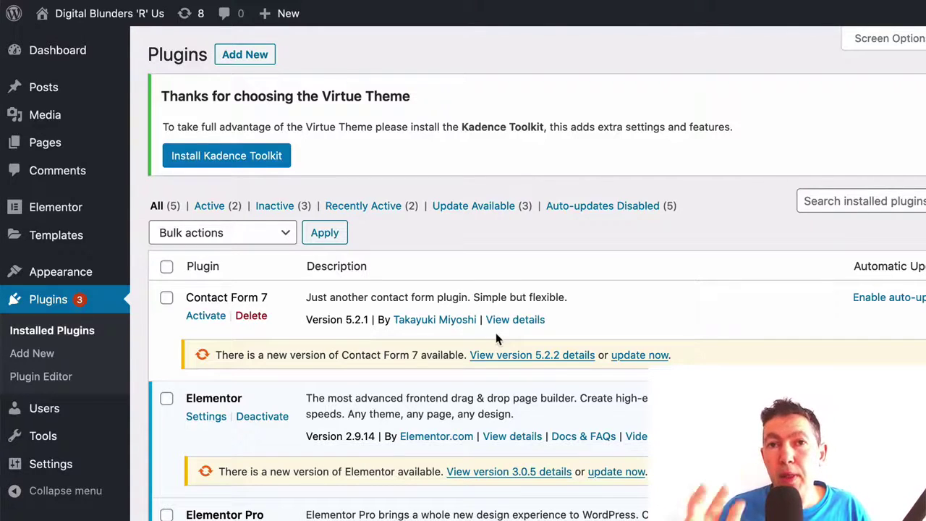
# Reactivate every plugin with the Activate bulk action and purge all LiteSpeed caches
pyautogui.click(166, 266)
pyautogui.click(244, 234)
pyautogui.click(233, 249)
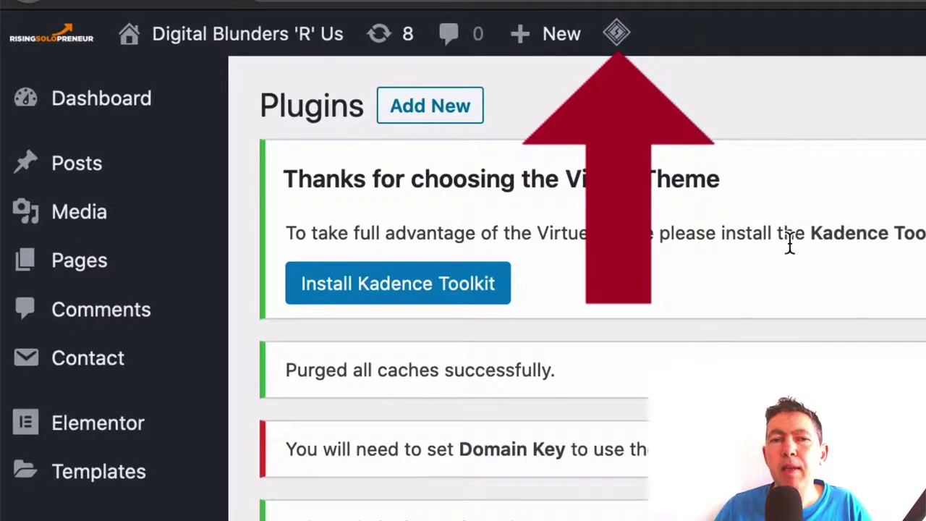
pyautogui.moveTo(327, 20)
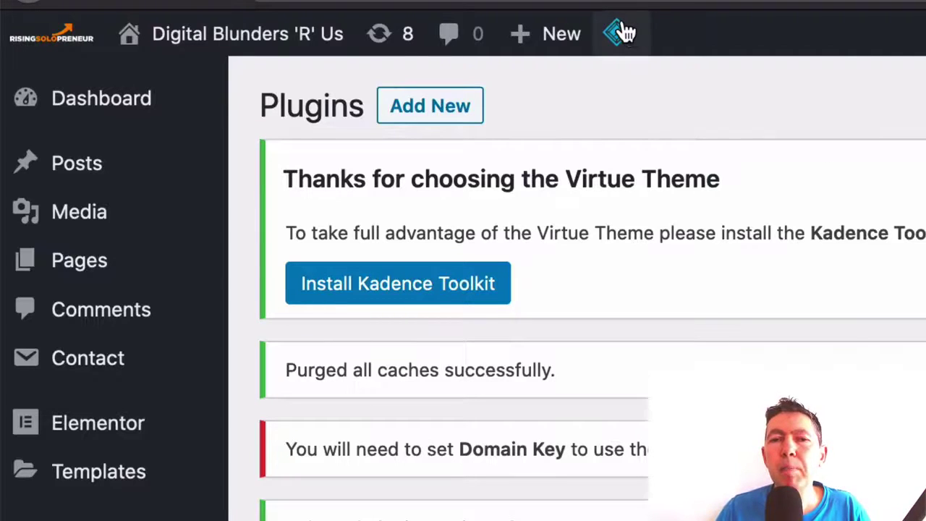
# Deactivate the LiteSpeed Cache plugin from its row in the plugins list
pyautogui.moveTo(622, 31)
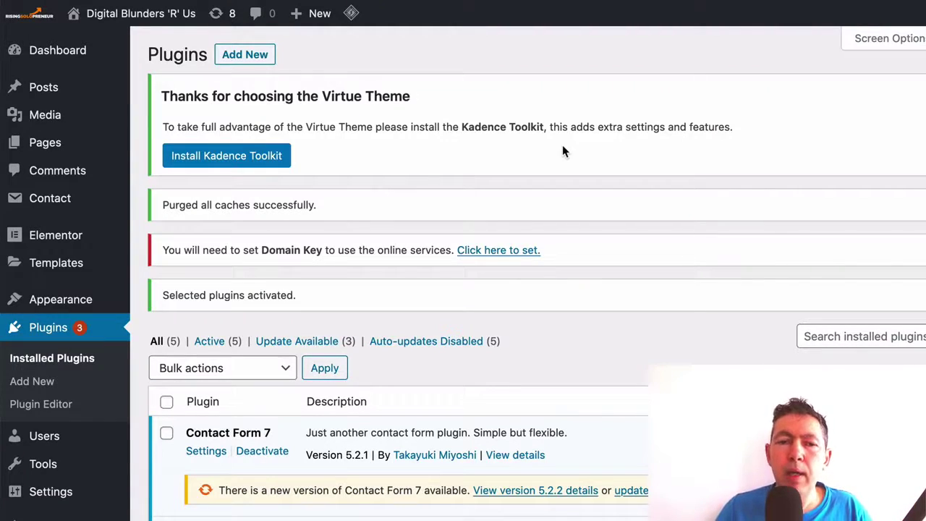
pyautogui.scroll(-5, 347, 214)
pyautogui.scroll(-5, 349, 217)
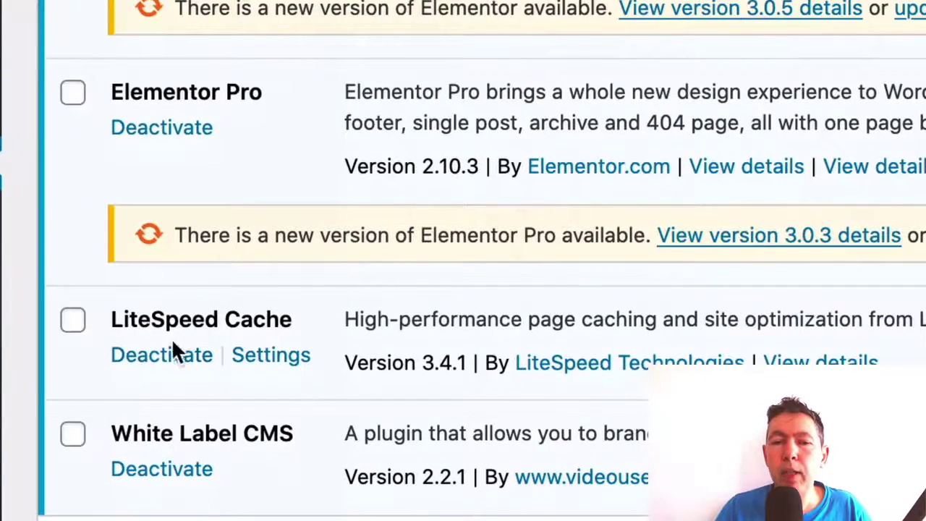
pyautogui.click(166, 362)
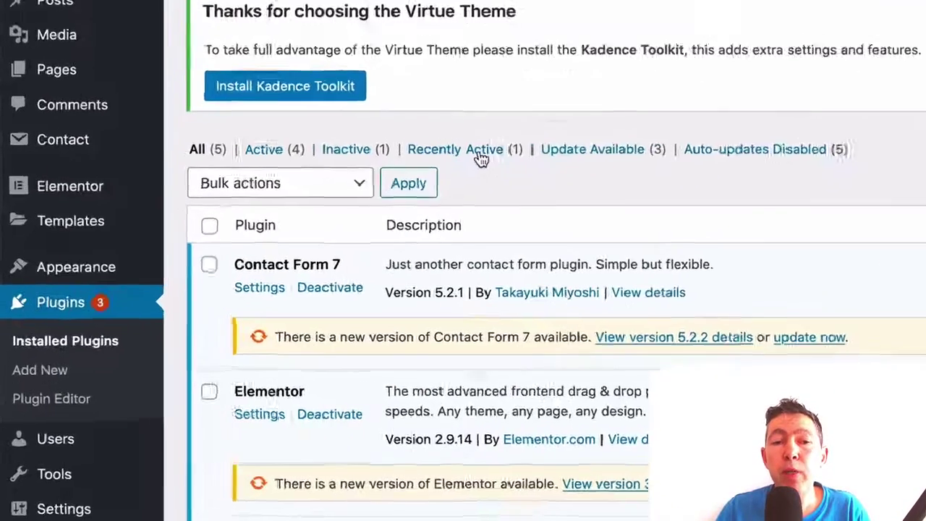
# In Elementor Settings' Advanced tab, set Switch Editor Loader Method to Enable
pyautogui.moveTo(35, 243)
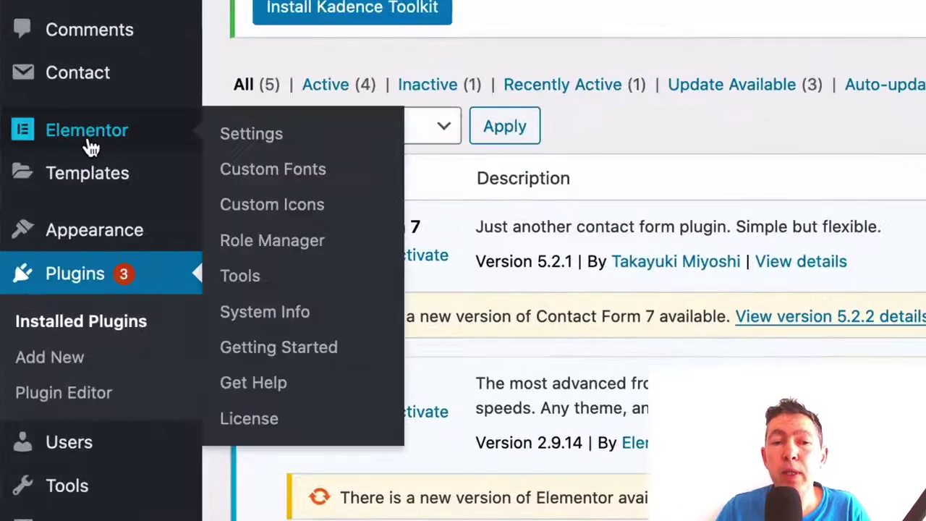
pyautogui.click(285, 141)
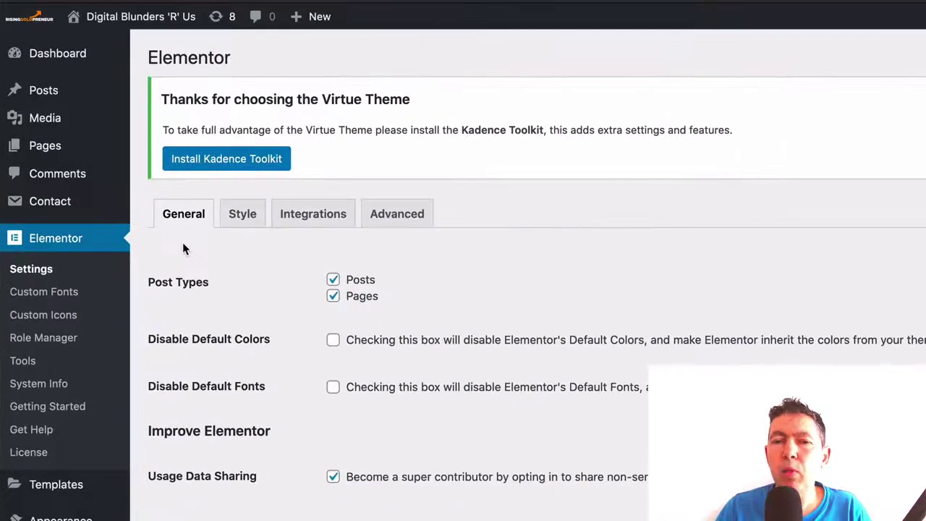
pyautogui.click(424, 219)
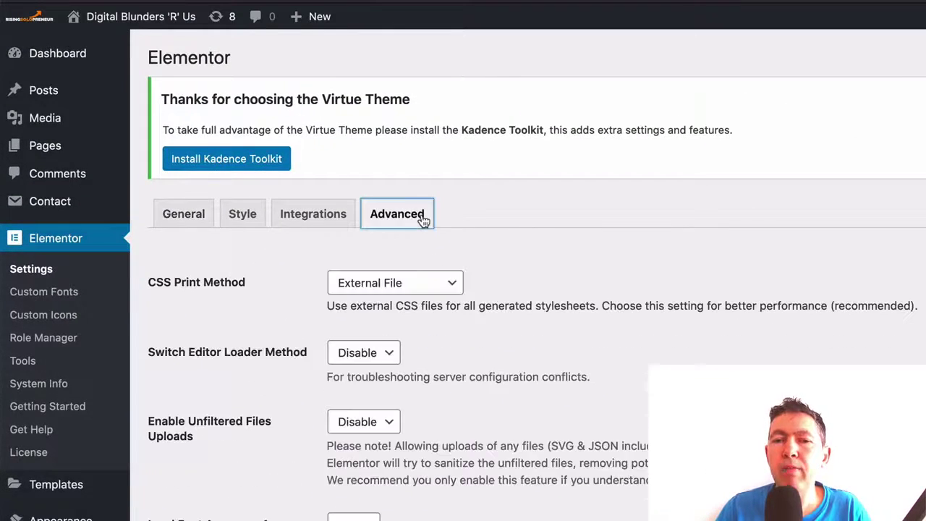
pyautogui.scroll(-1, 544, 244)
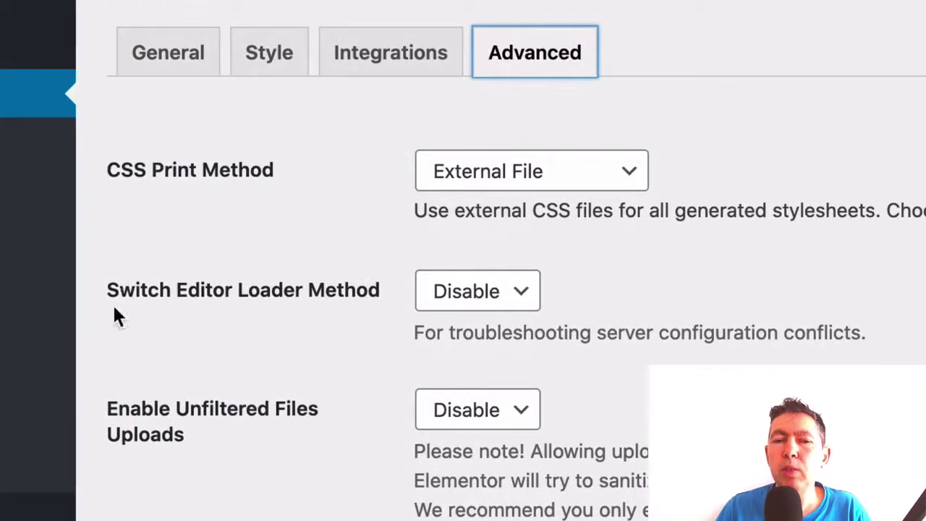
pyautogui.click(533, 304)
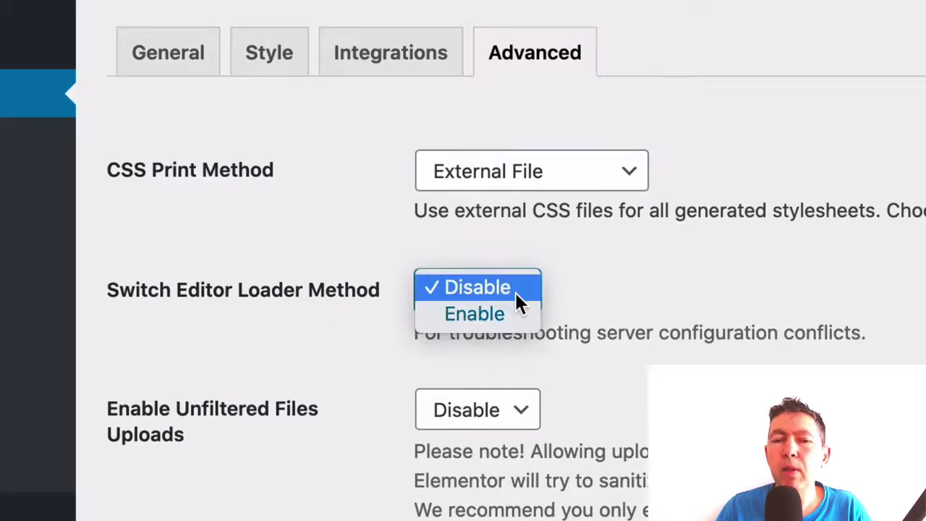
pyautogui.click(489, 313)
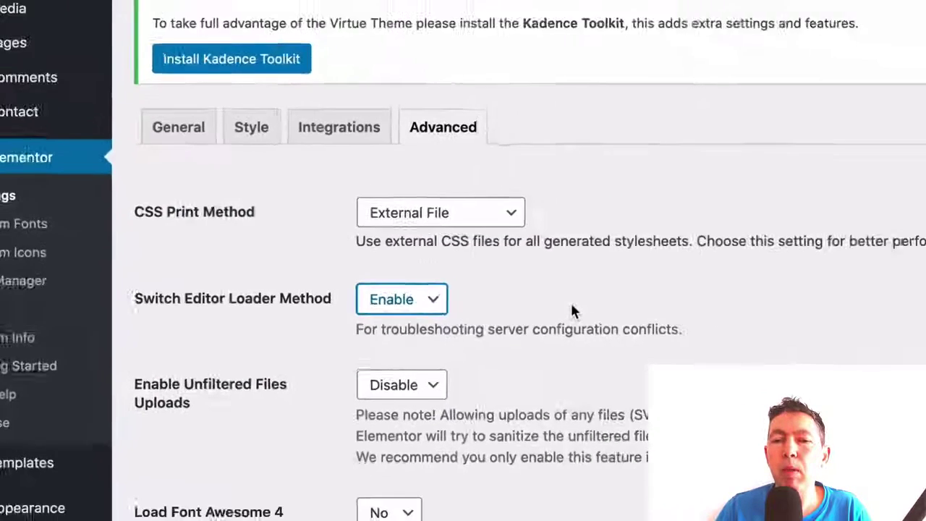